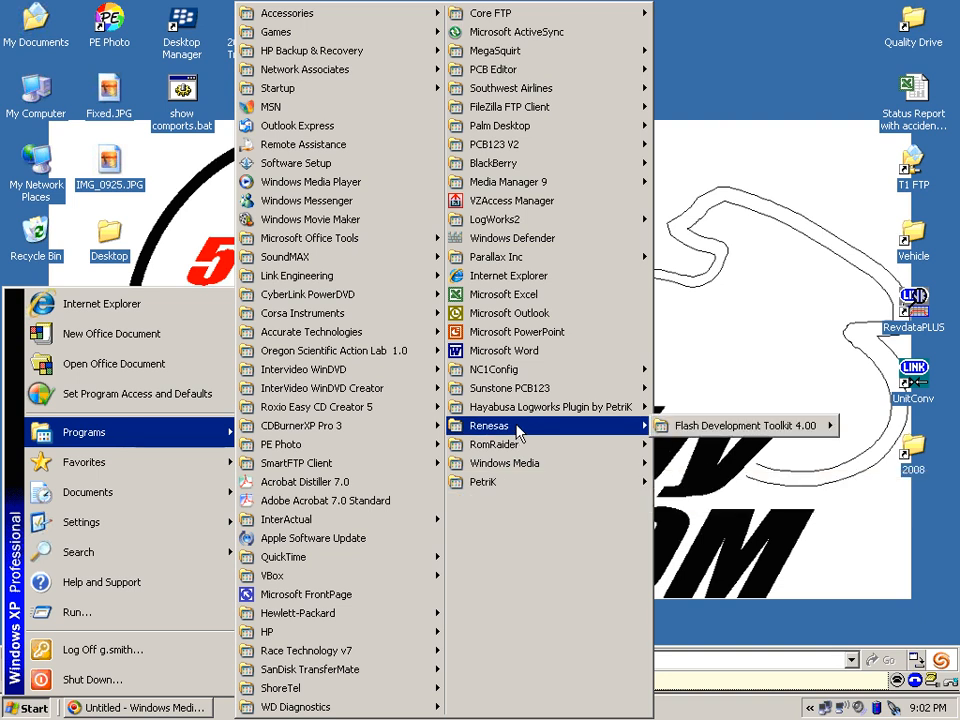
Launch Flash Development Toolkit 4.00 and create a new project workspace named SH7052F.
mouse_move(675, 430)
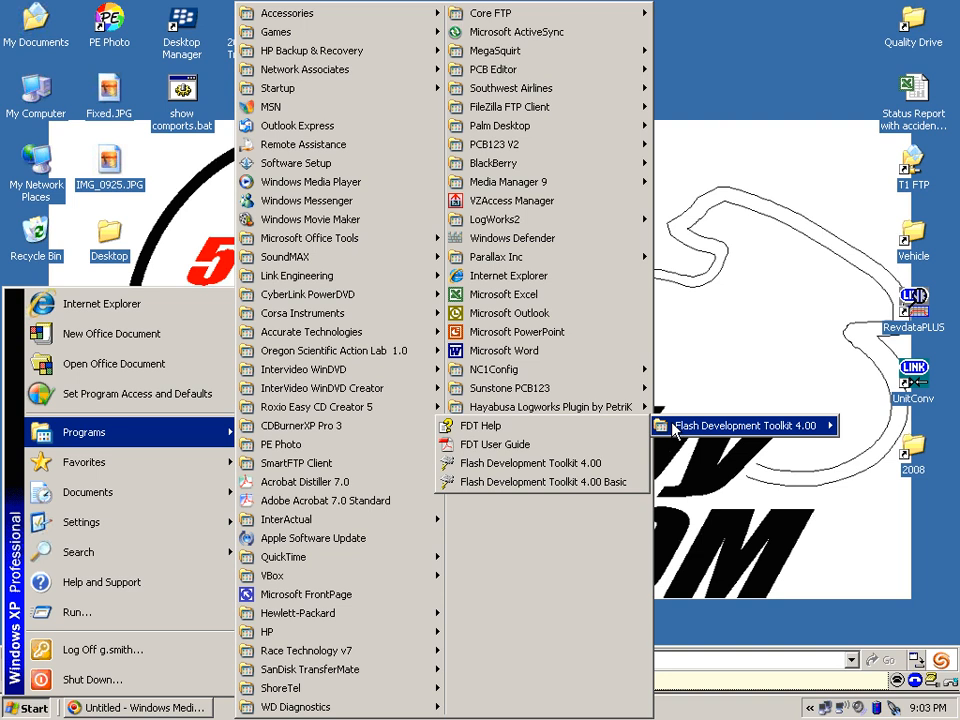
click(570, 463)
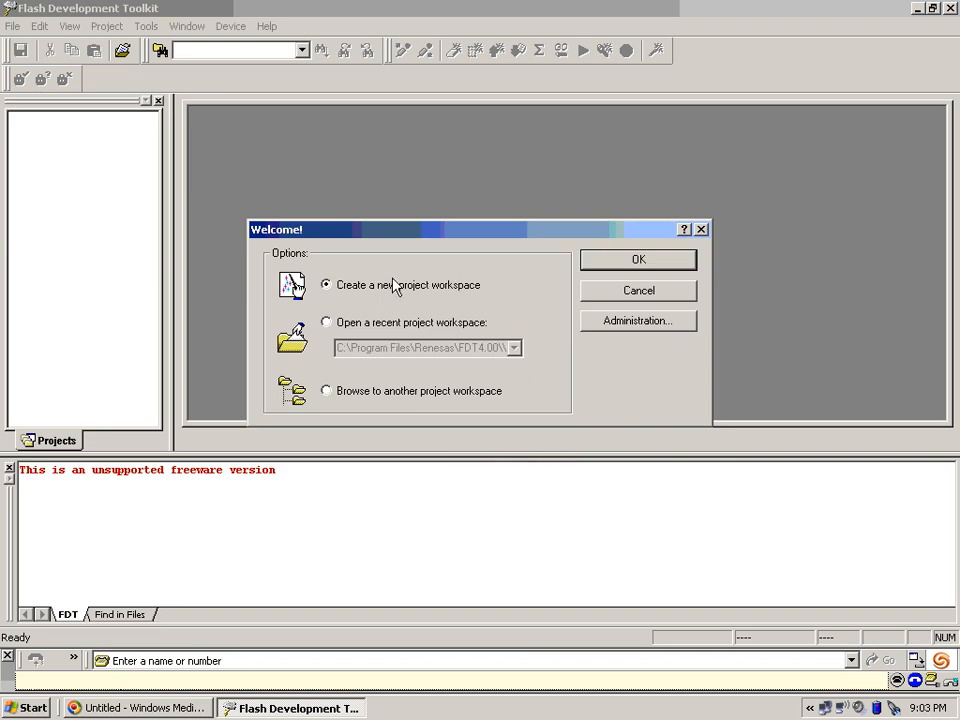
click(600, 266)
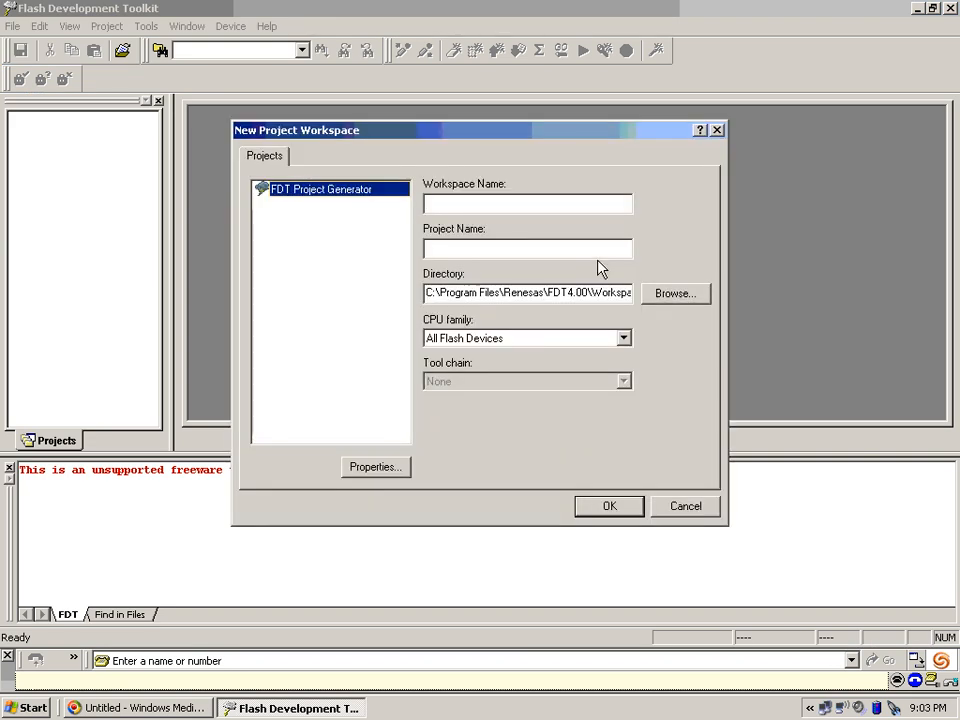
text(SH7052F)
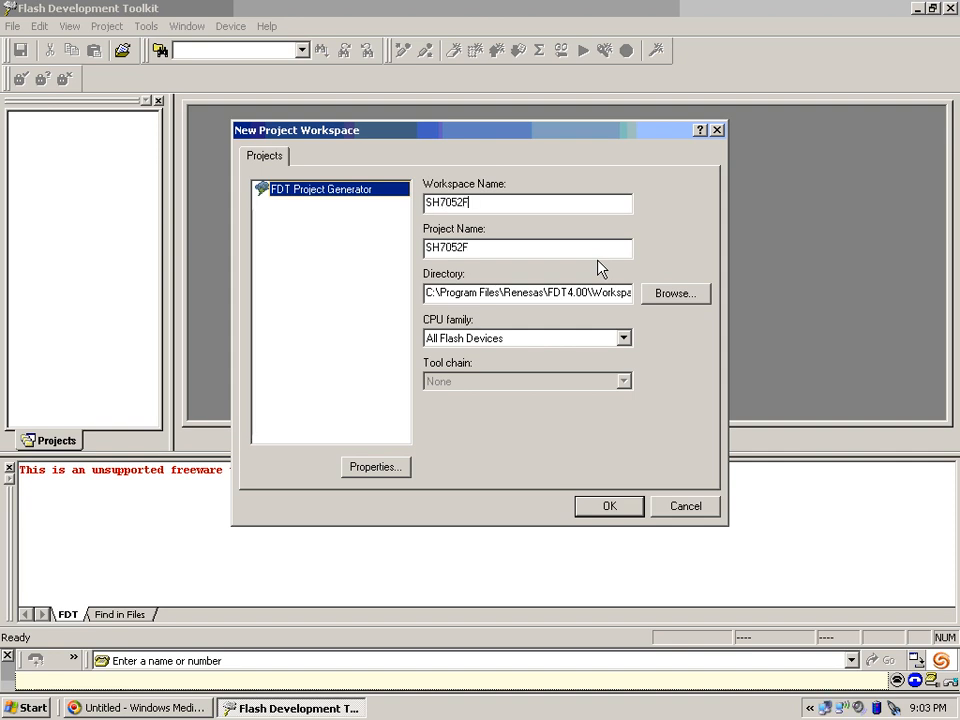
click(613, 504)
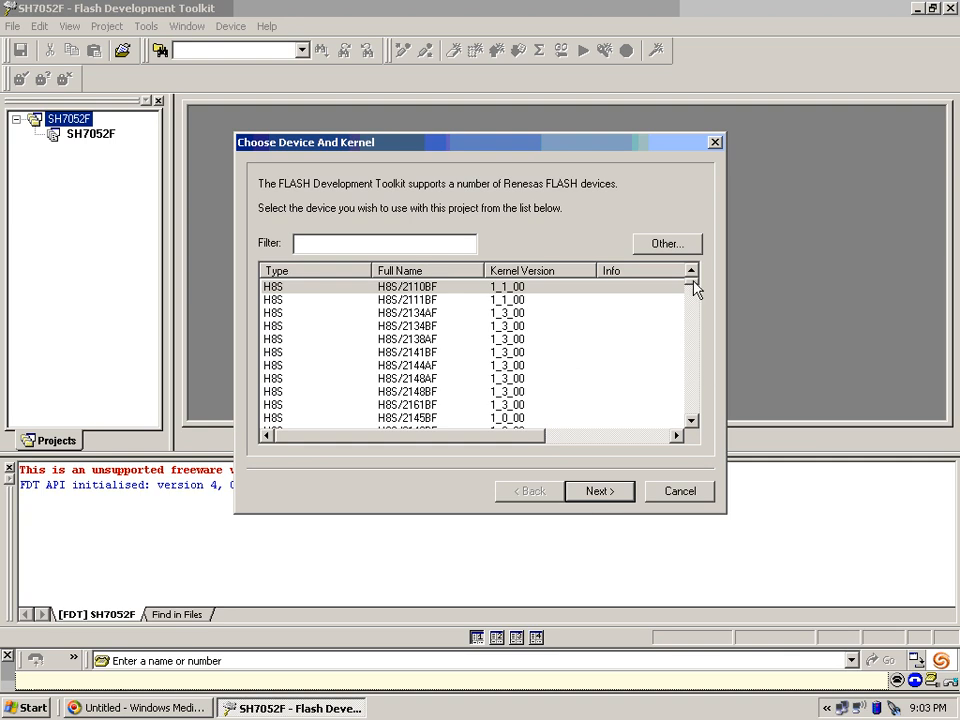
Choose SH/7052F with kernel version 1_0_00 as the project's device.
drag(692, 290, 690, 333)
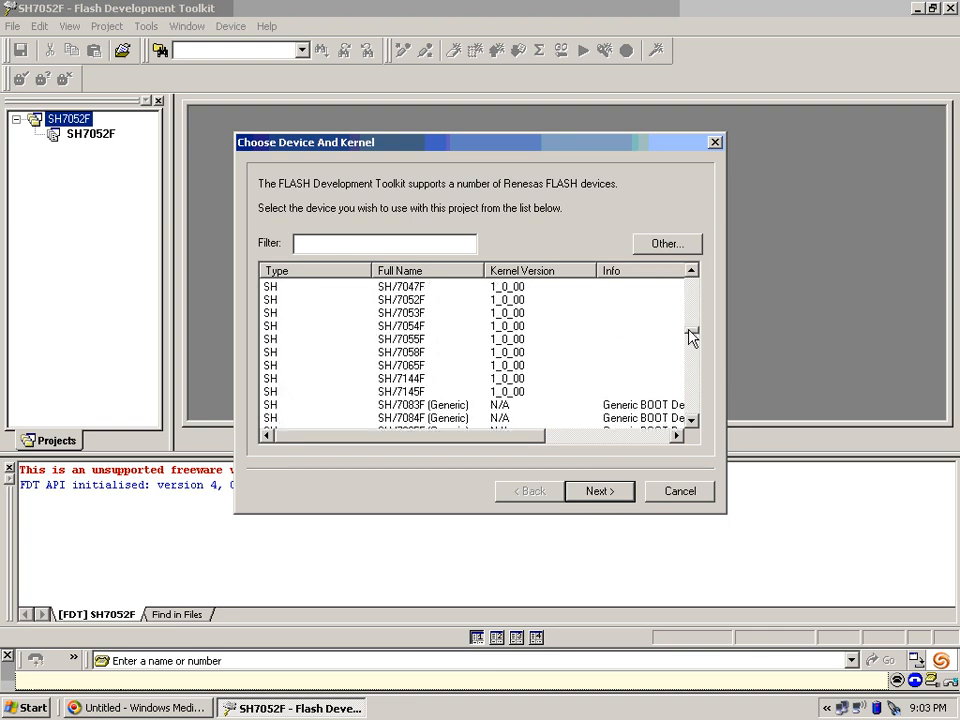
click(383, 303)
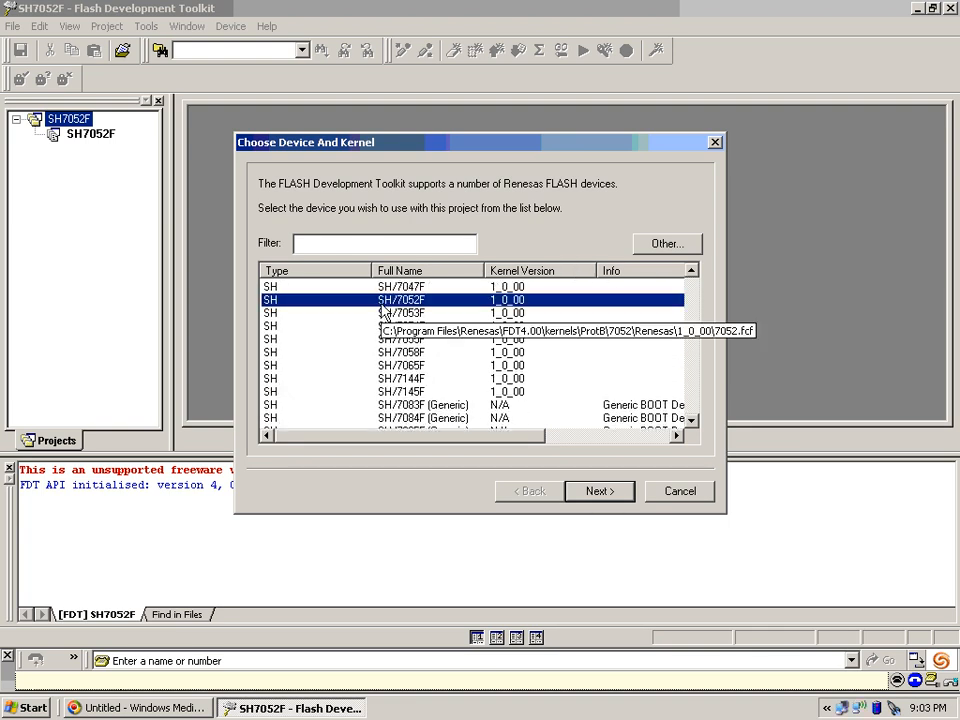
click(600, 491)
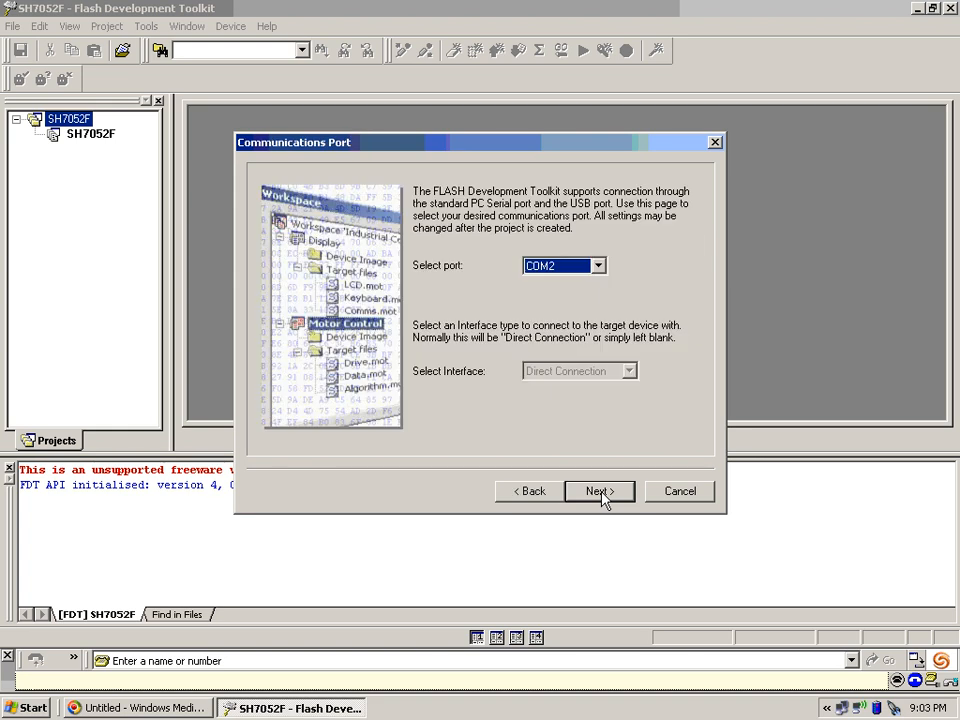
Set the communications port to COM2, accept the default device, connection and programming options, and finish the project setup.
click(598, 266)
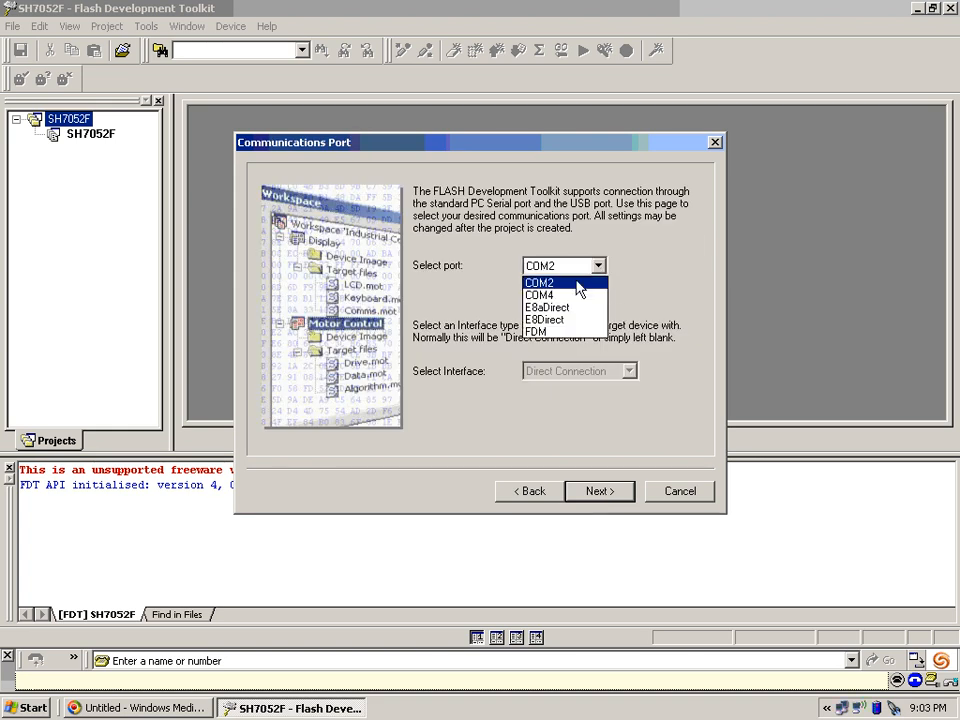
click(578, 284)
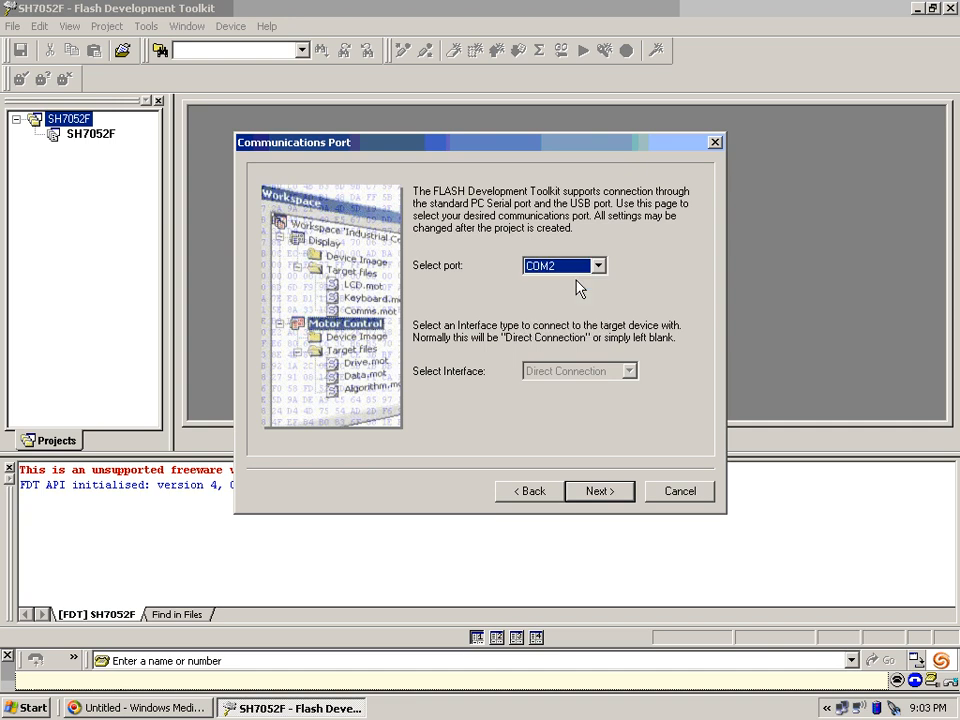
click(599, 495)
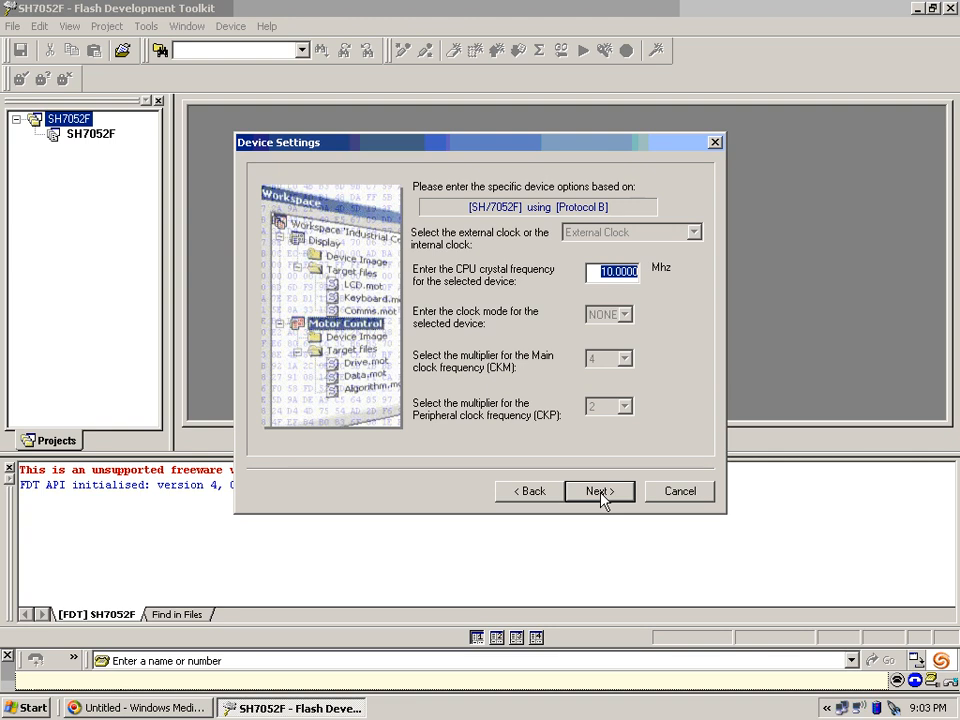
click(601, 494)
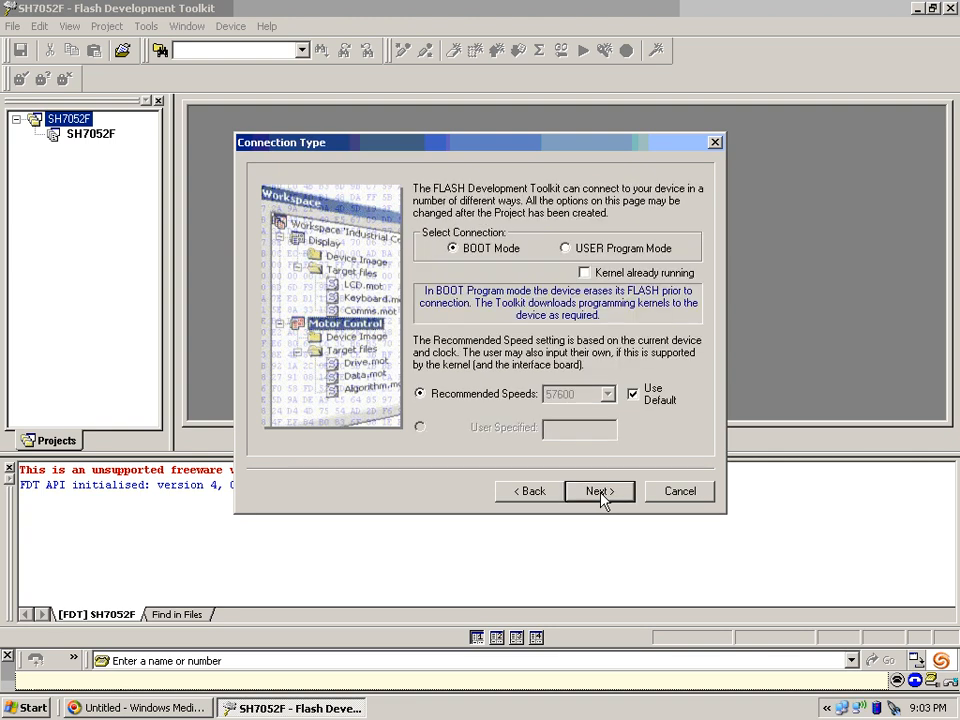
click(601, 494)
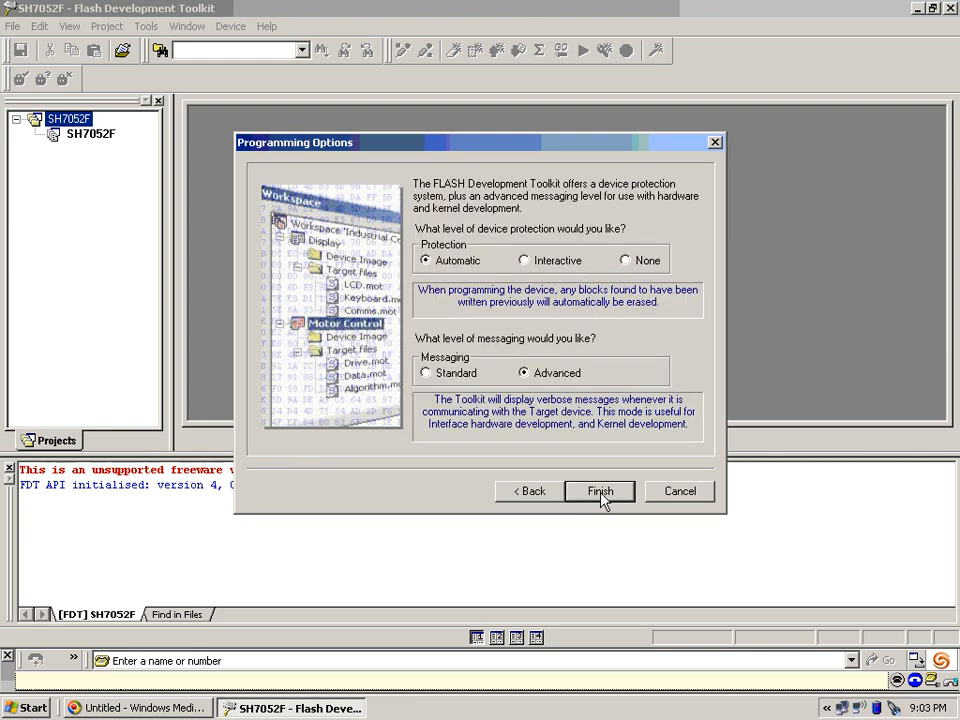
click(601, 491)
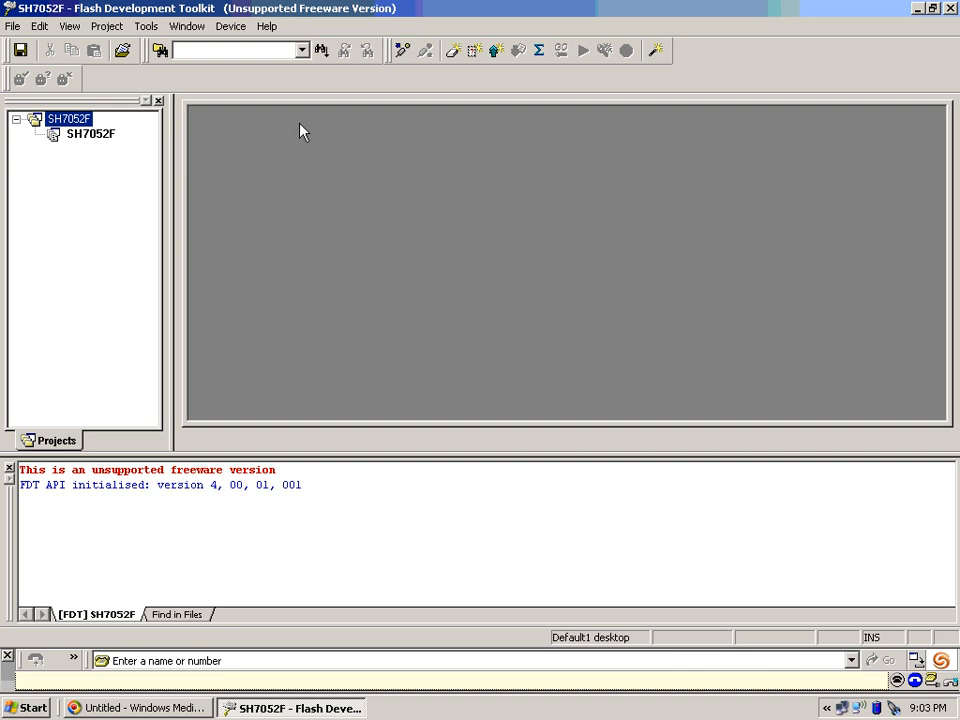
Close the Flash Development Toolkit.
click(9, 8)
click(9, 8)
click(9, 8)
click(17, 125)
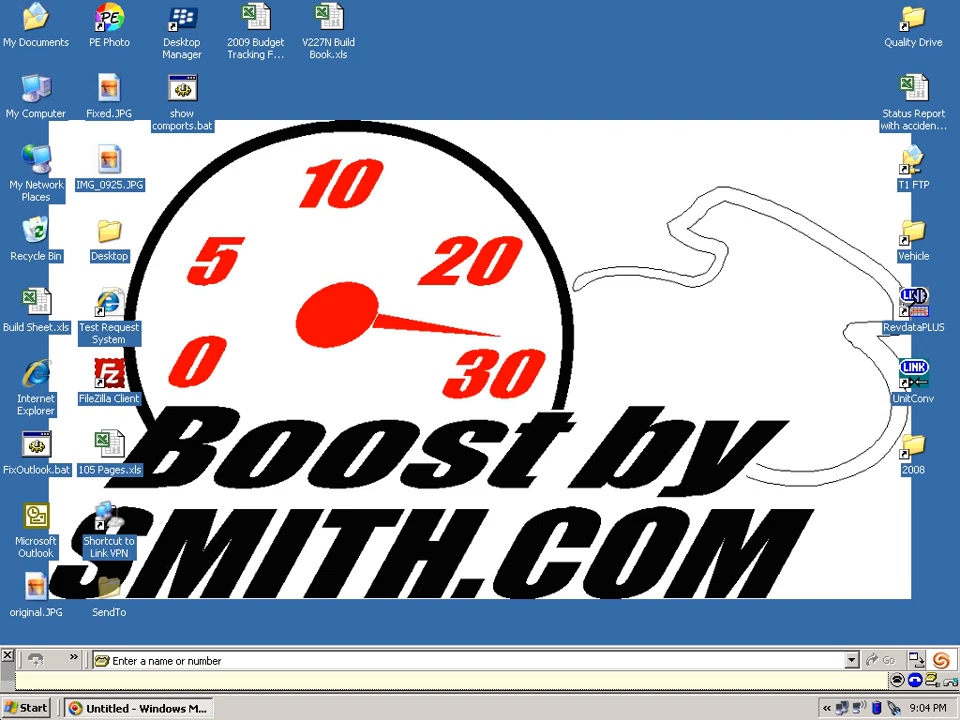
key(super)
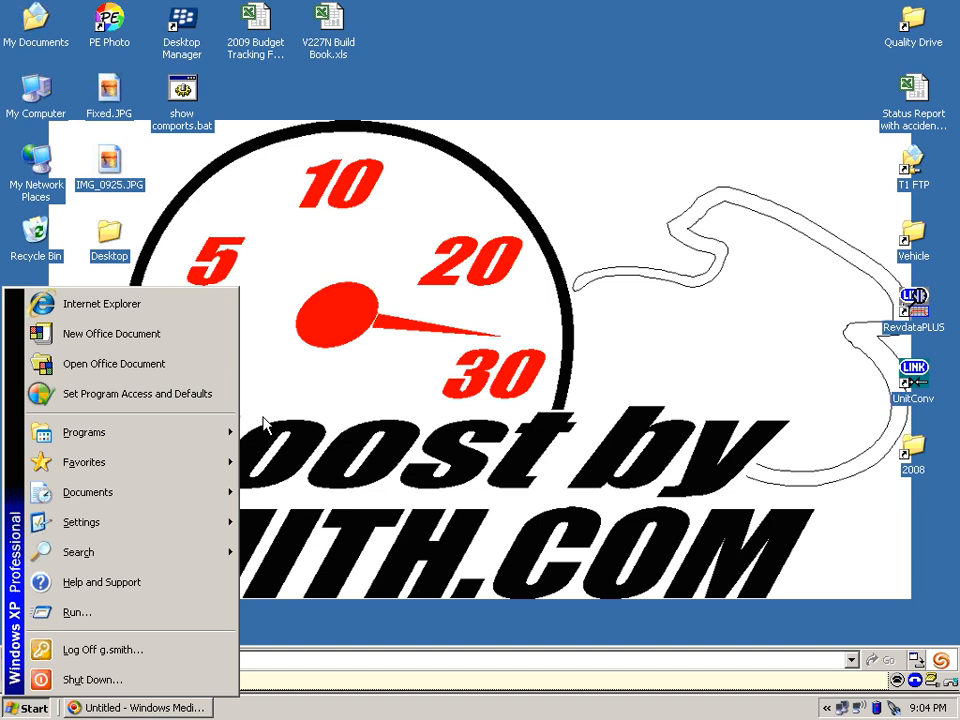
click(362, 333)
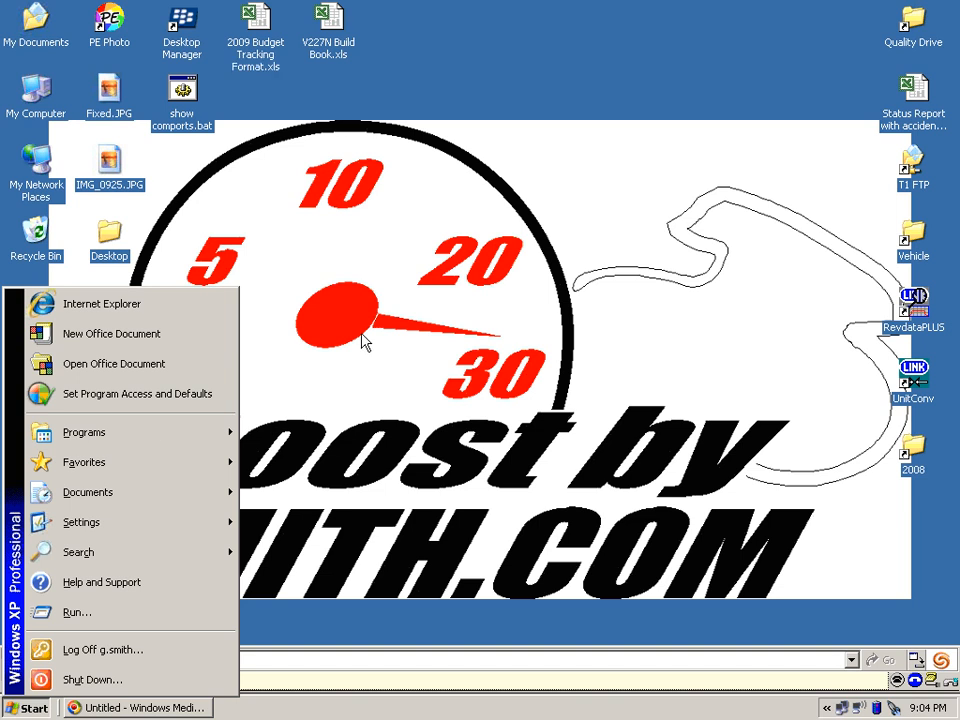
key(Escape)
key(Escape)
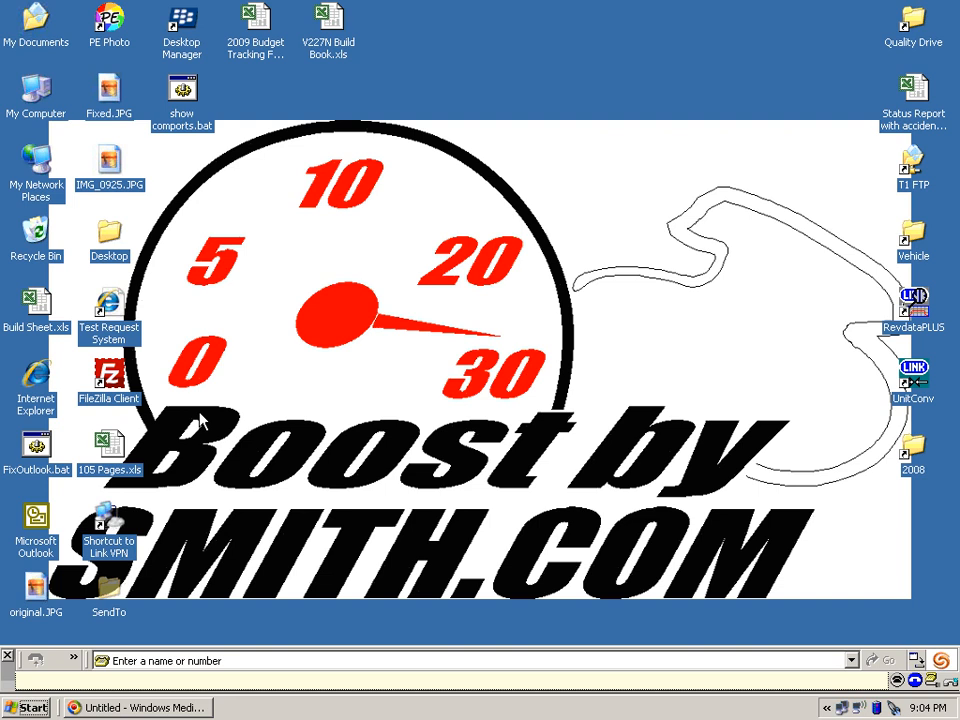
Launch Hayabusa ECUeditor for K2-K7 models.
key(super)
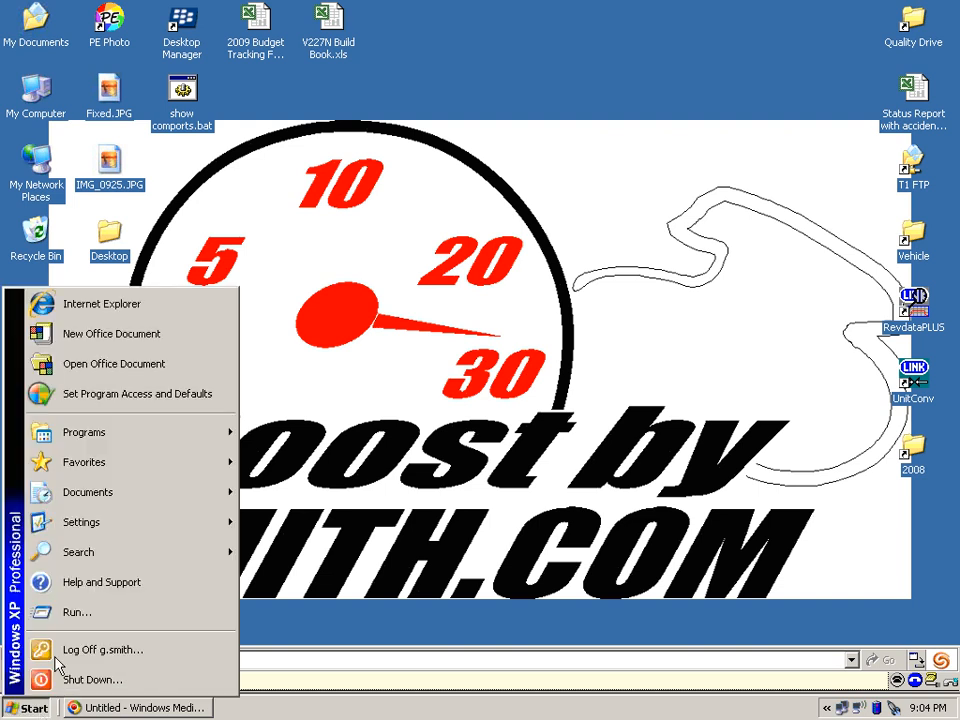
mouse_move(236, 432)
mouse_move(473, 484)
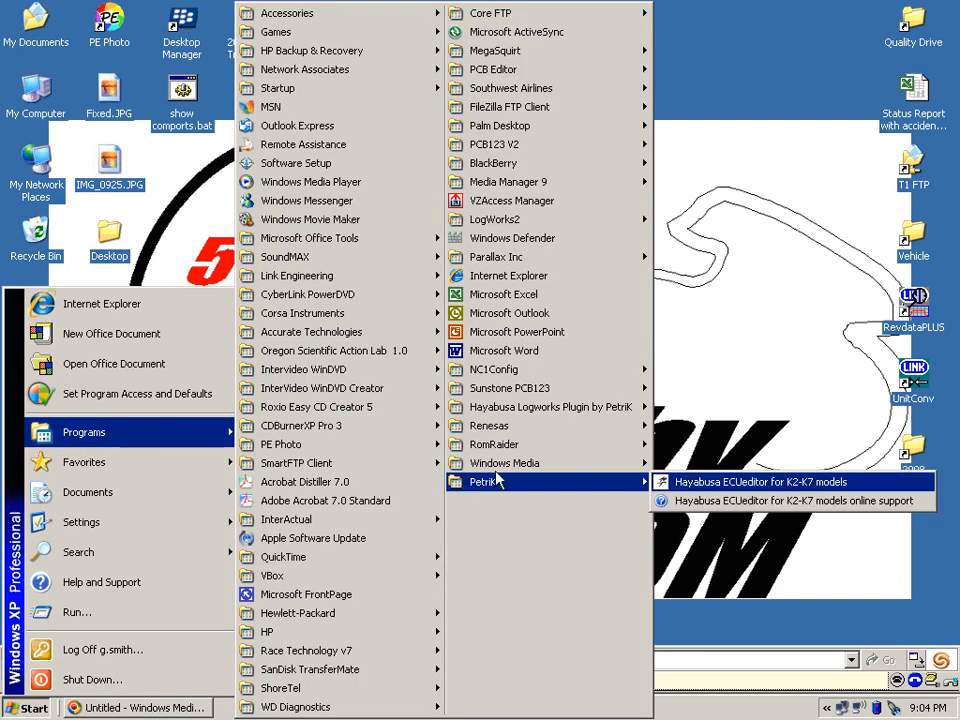
click(658, 483)
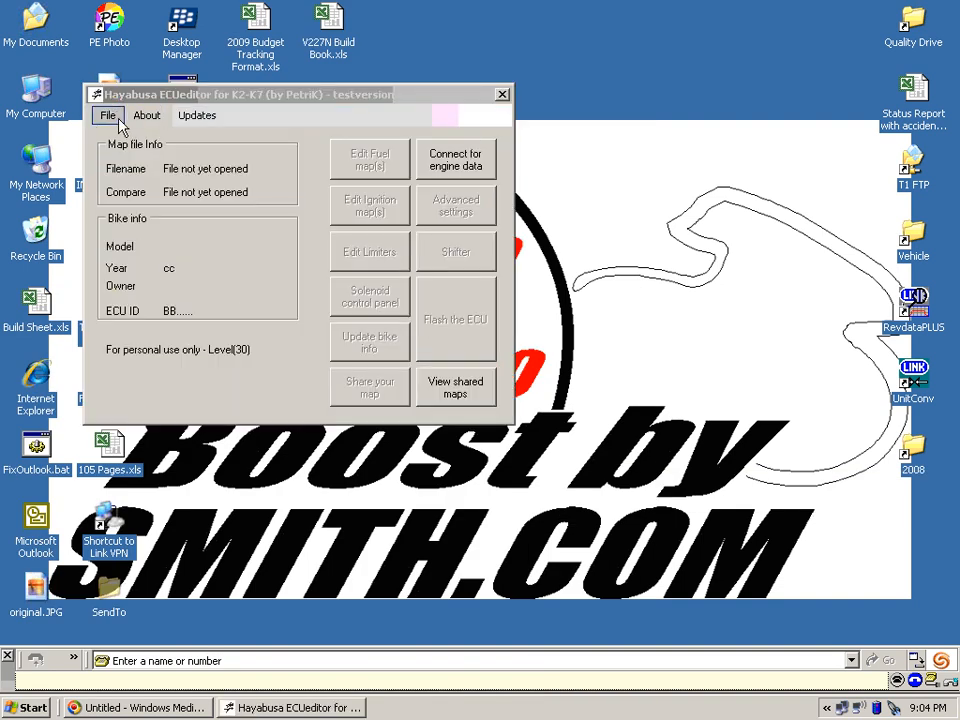
Generate a new US model basemap and dismiss the confirmation.
click(118, 118)
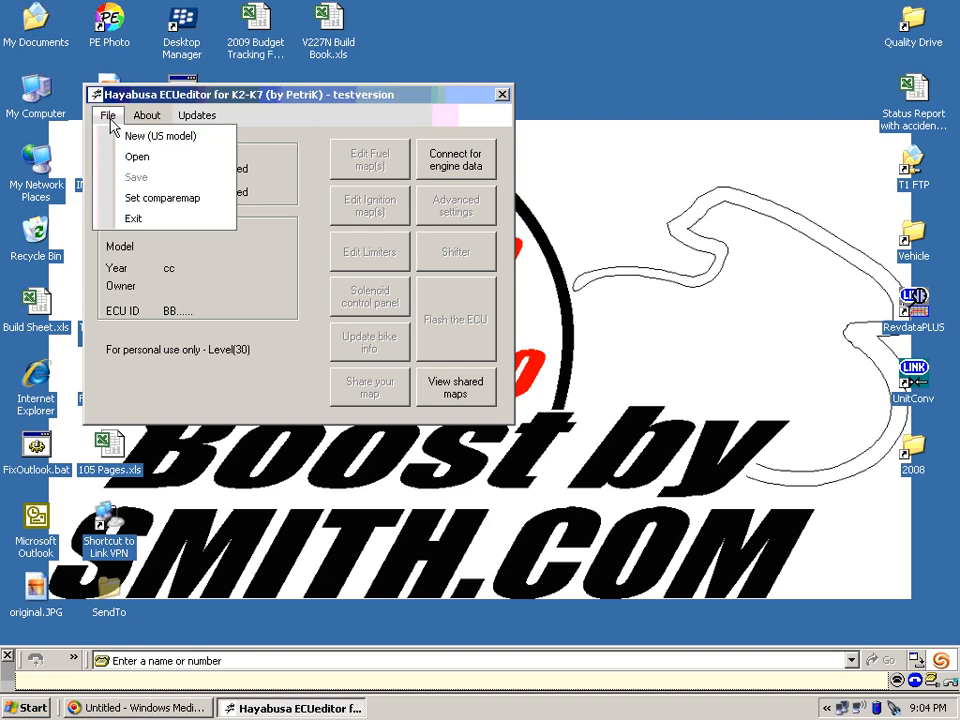
click(140, 137)
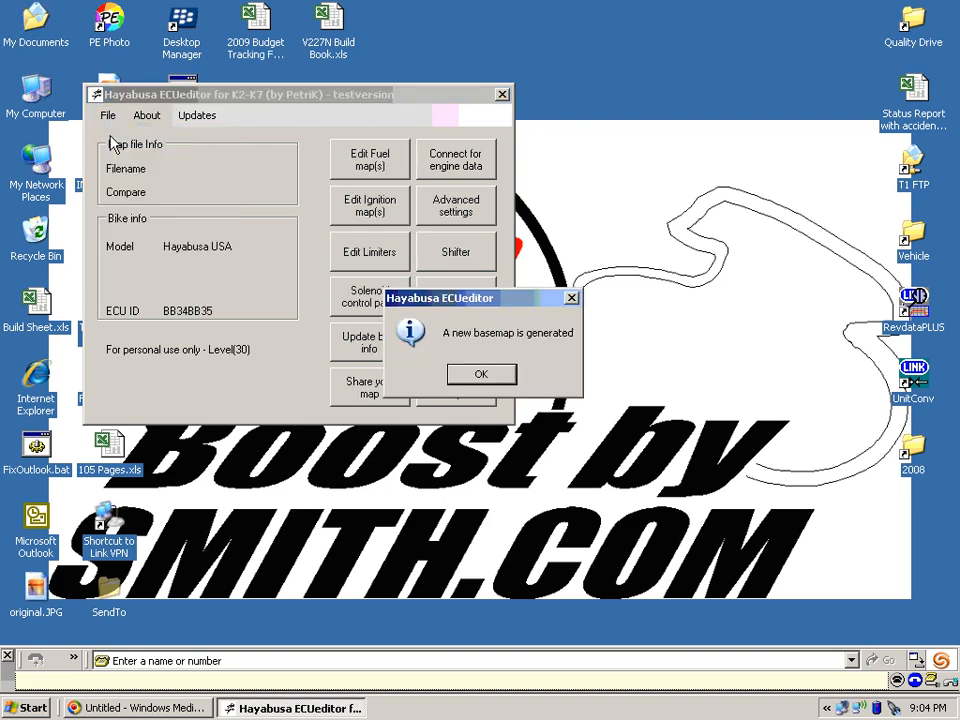
click(474, 375)
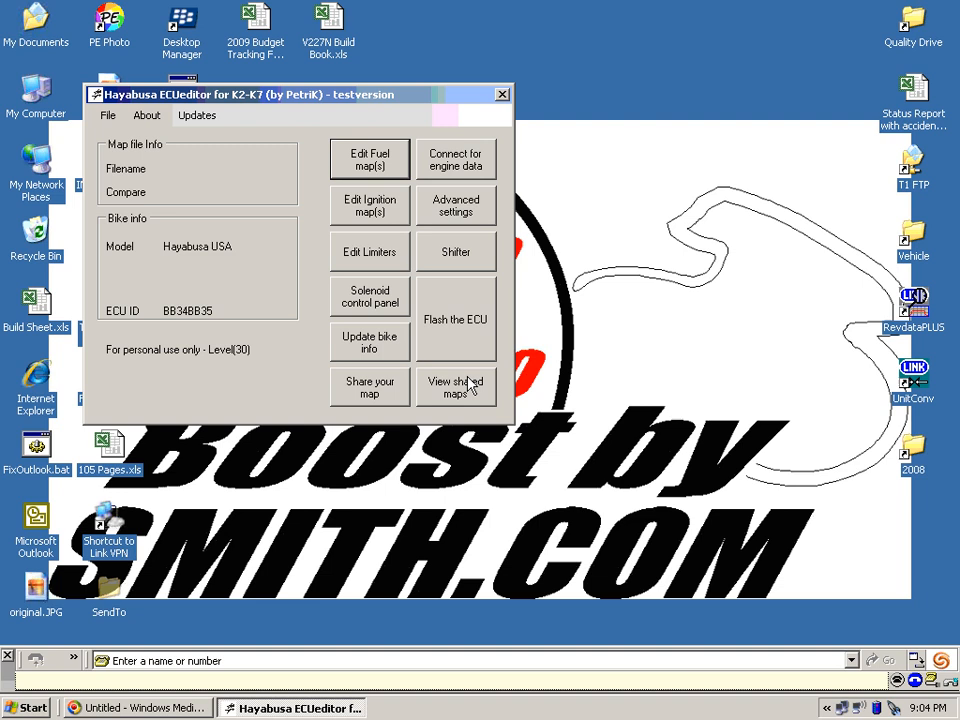
View the TPS/RPM fuel map and the ignition map for all gears, closing each one.
click(370, 160)
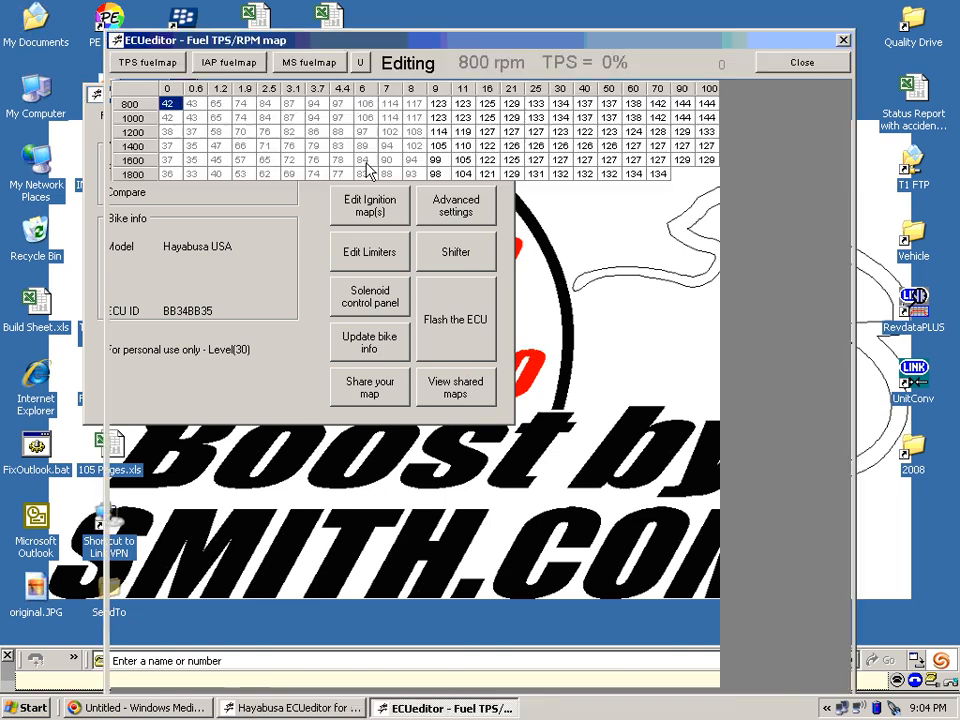
click(366, 163)
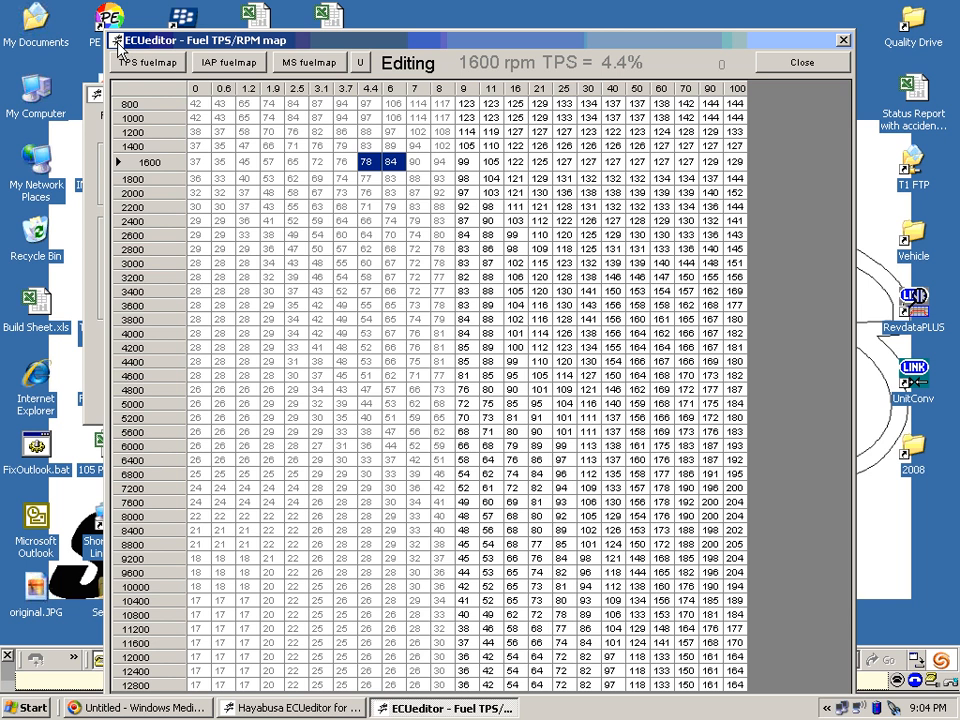
click(778, 63)
click(370, 212)
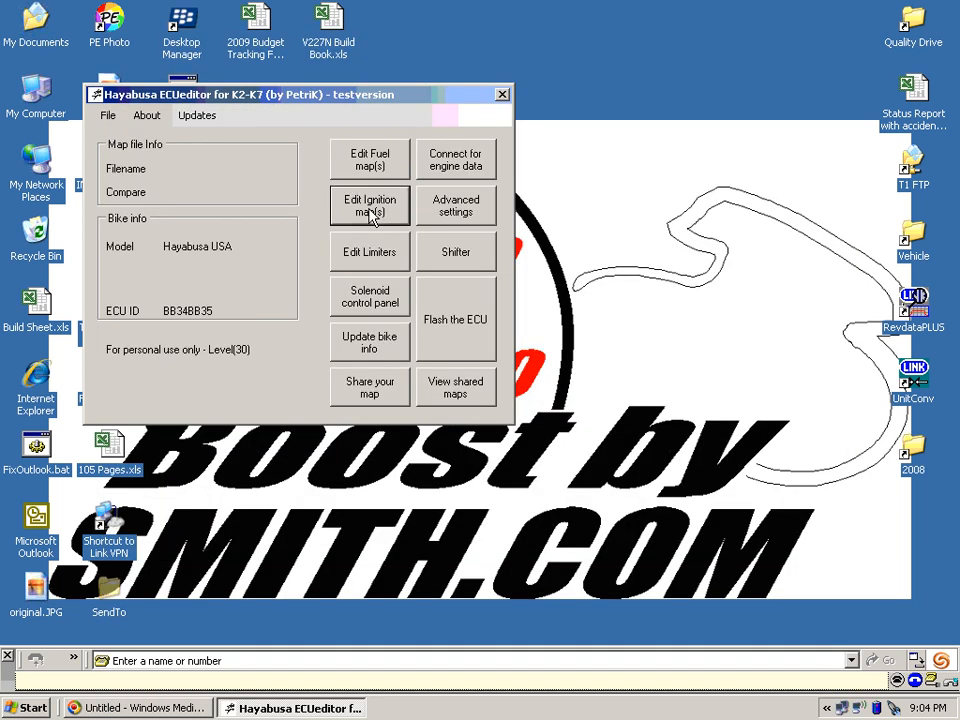
click(482, 375)
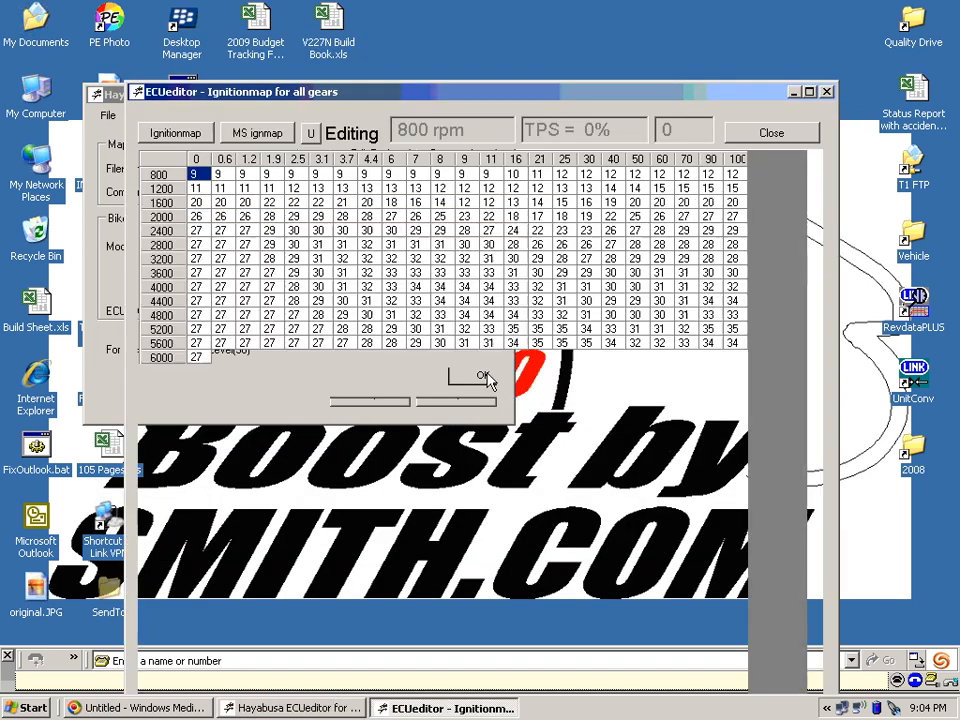
click(790, 136)
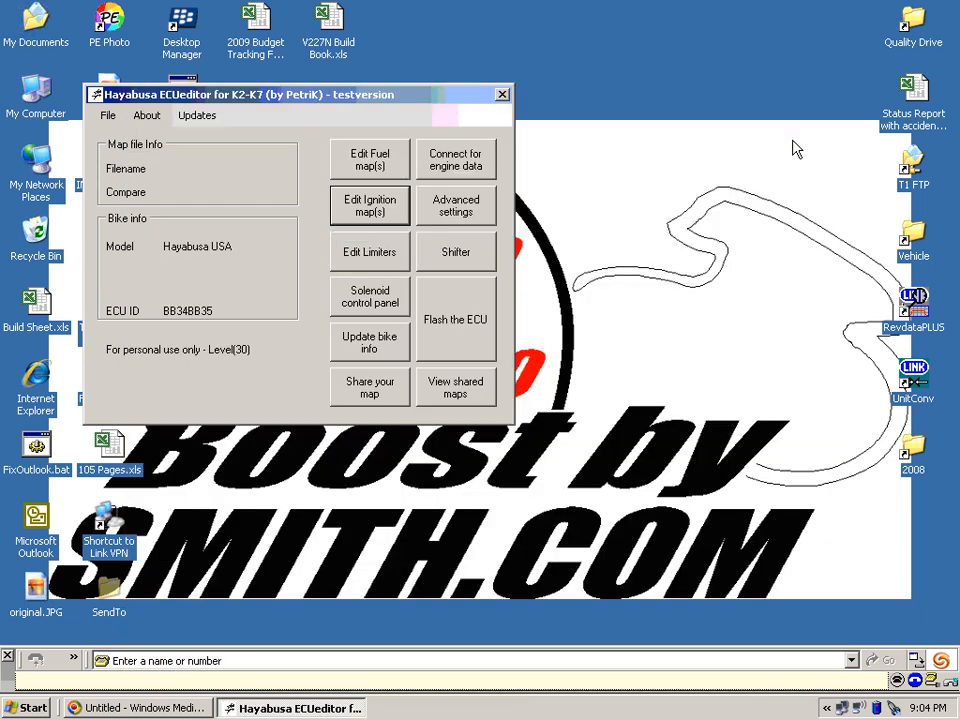
Open the ECU flashing interface and try to program ecuflash.mot over COM3.
click(438, 306)
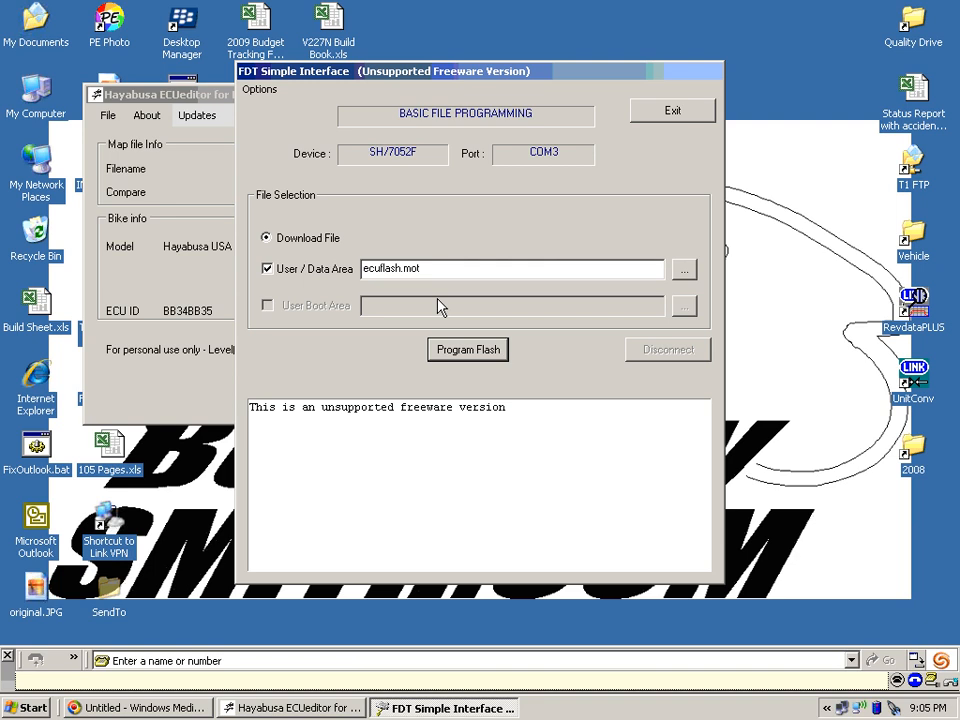
click(453, 357)
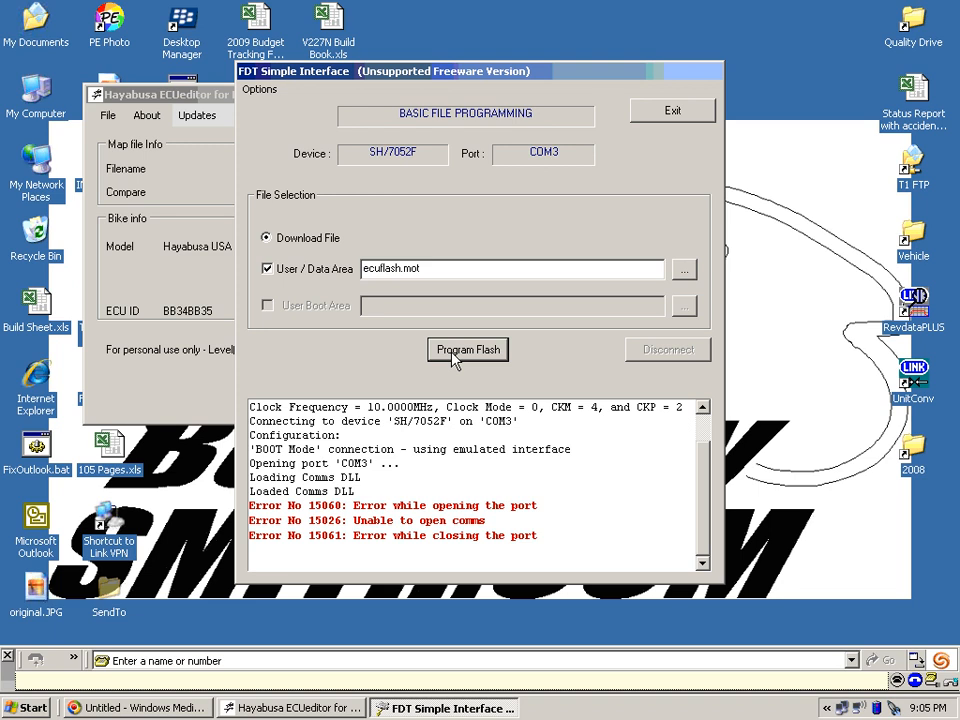
drag(528, 152, 564, 152)
Start new flash settings and choose SH/7052F as the device.
click(259, 90)
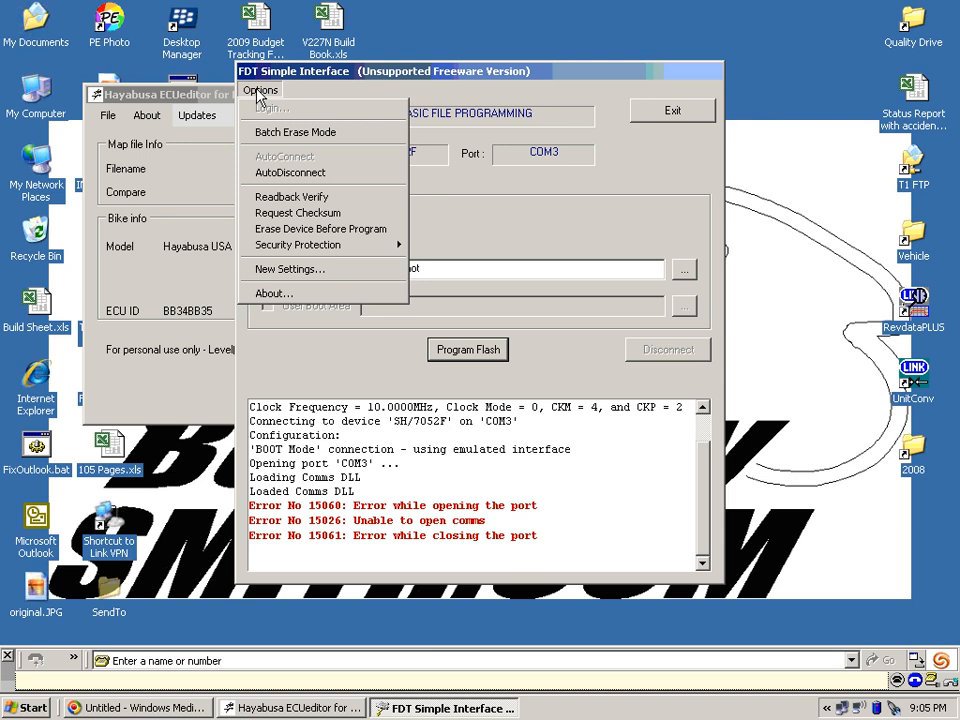
click(298, 269)
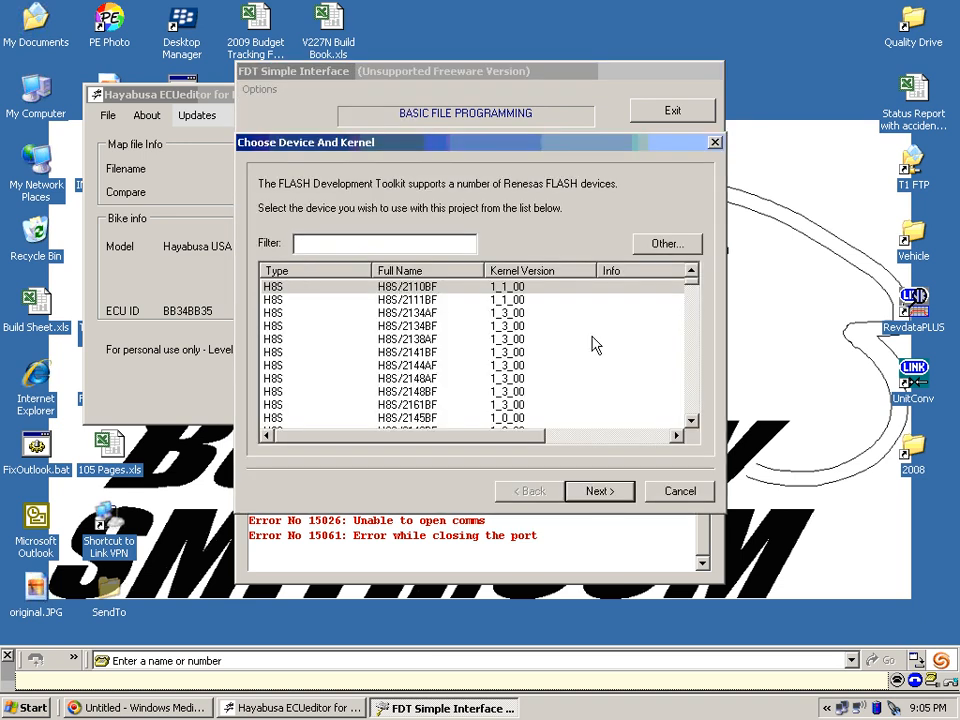
click(697, 334)
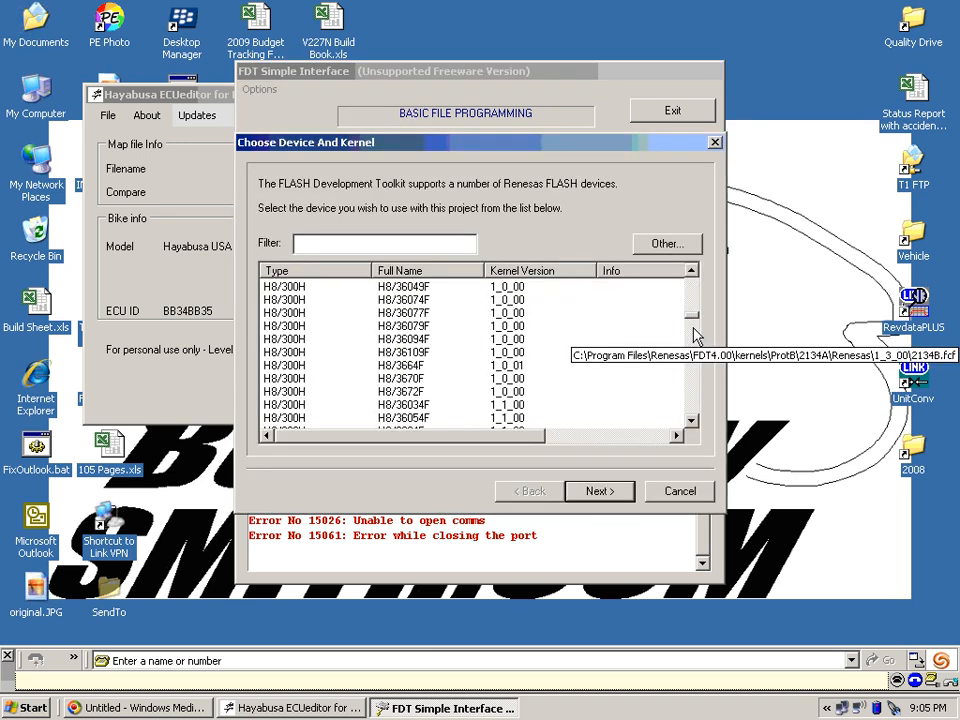
click(692, 345)
click(690, 355)
click(690, 375)
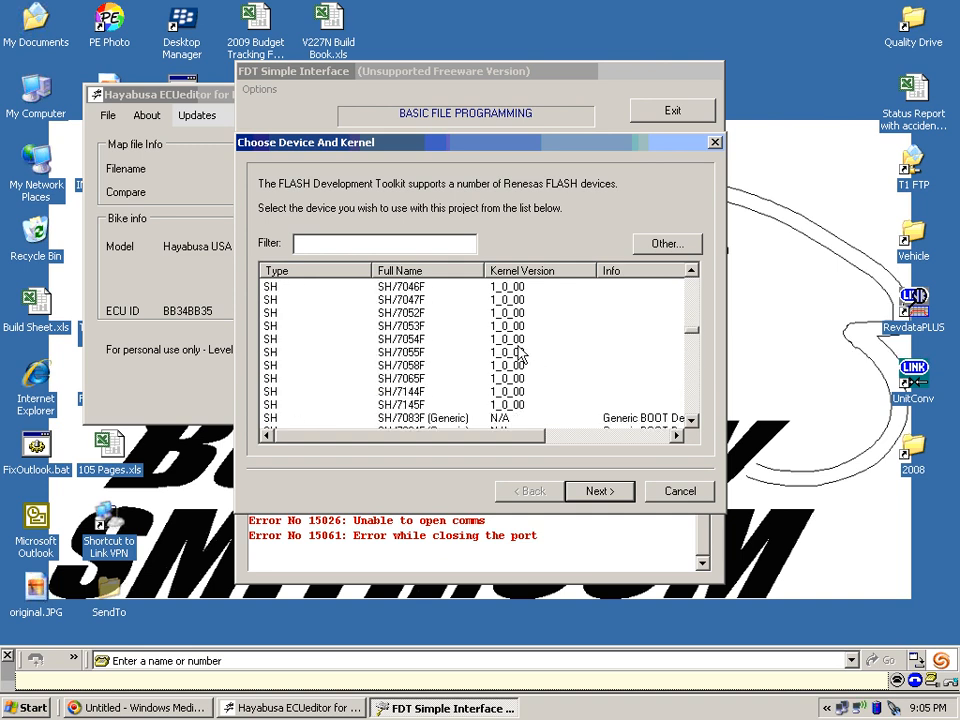
click(404, 312)
click(596, 490)
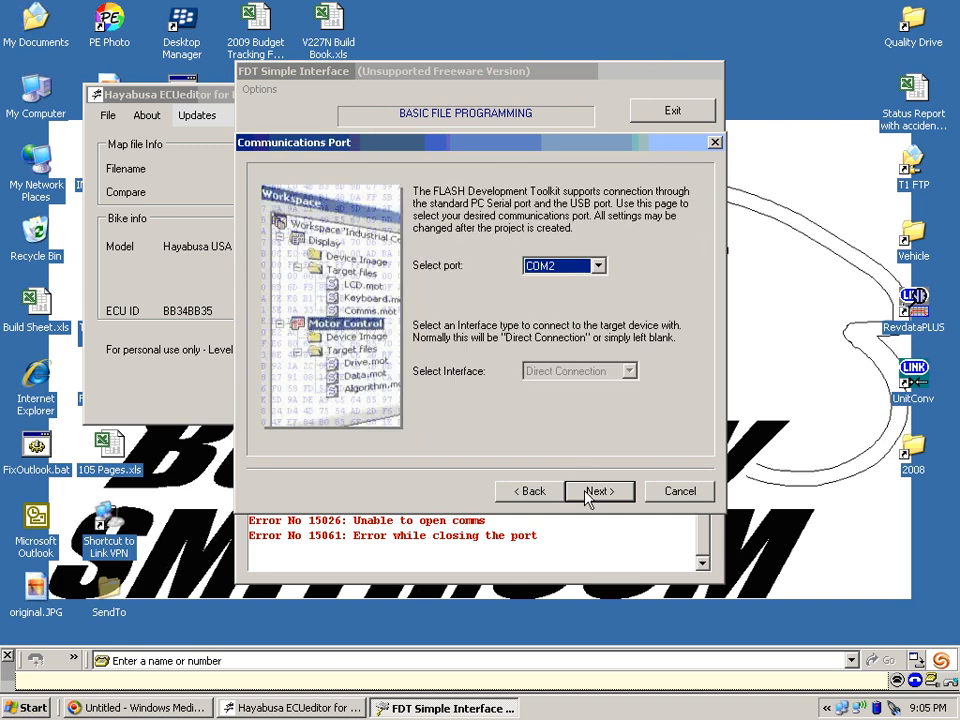
Accept COM2 as the port and finish the flash settings with the default device, connection and programming options.
click(587, 493)
click(587, 493)
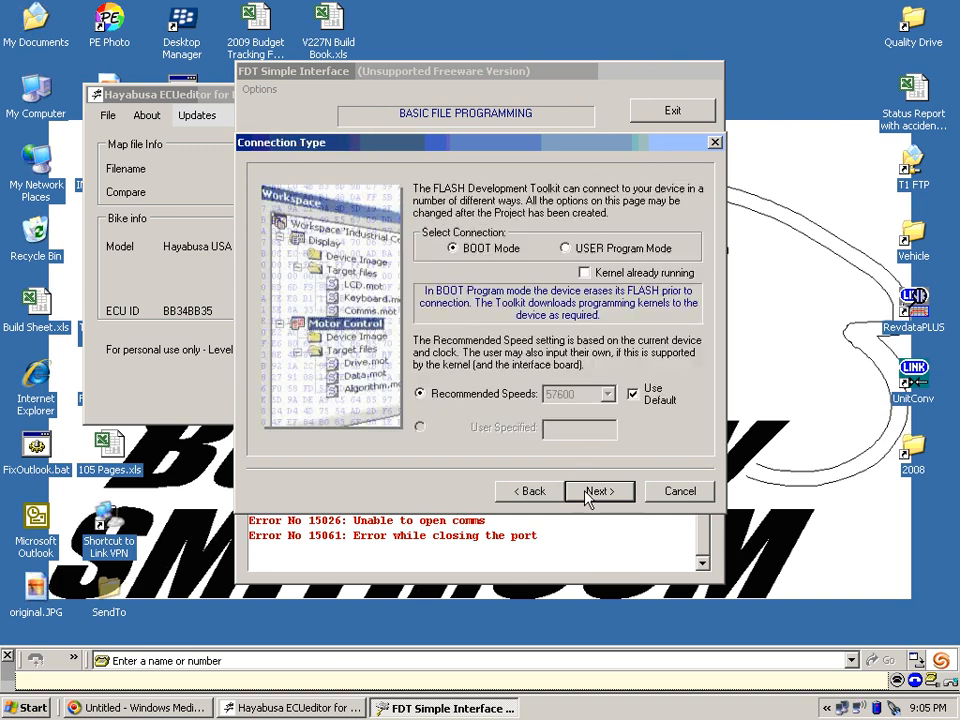
click(587, 493)
click(595, 492)
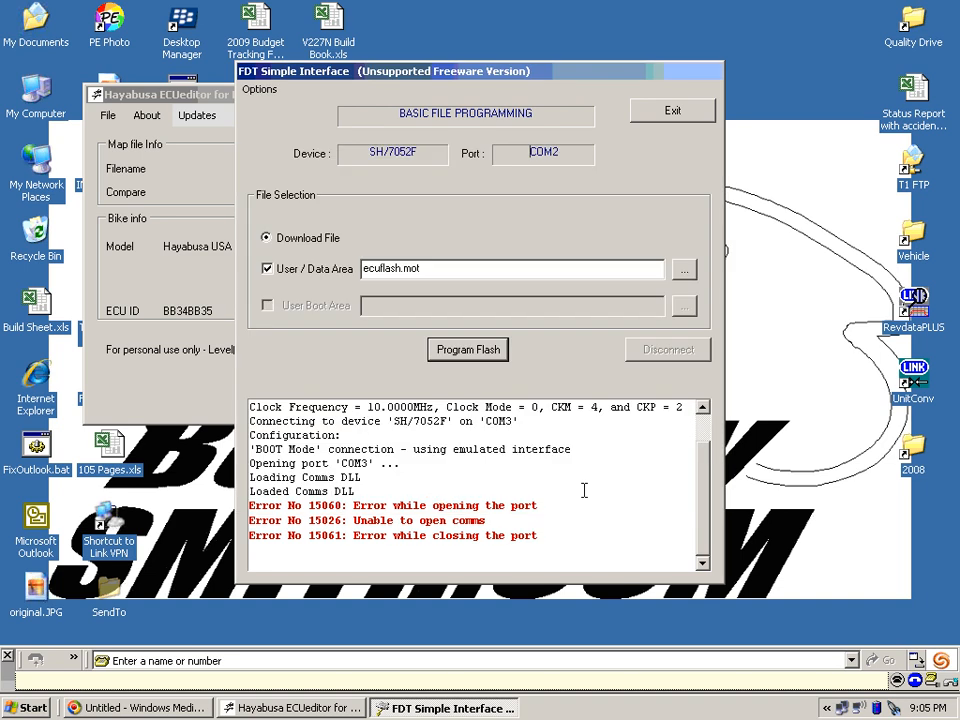
Program ecuflash.mot to the ECU over COM2, restarting the flash after the first attempt.
click(452, 352)
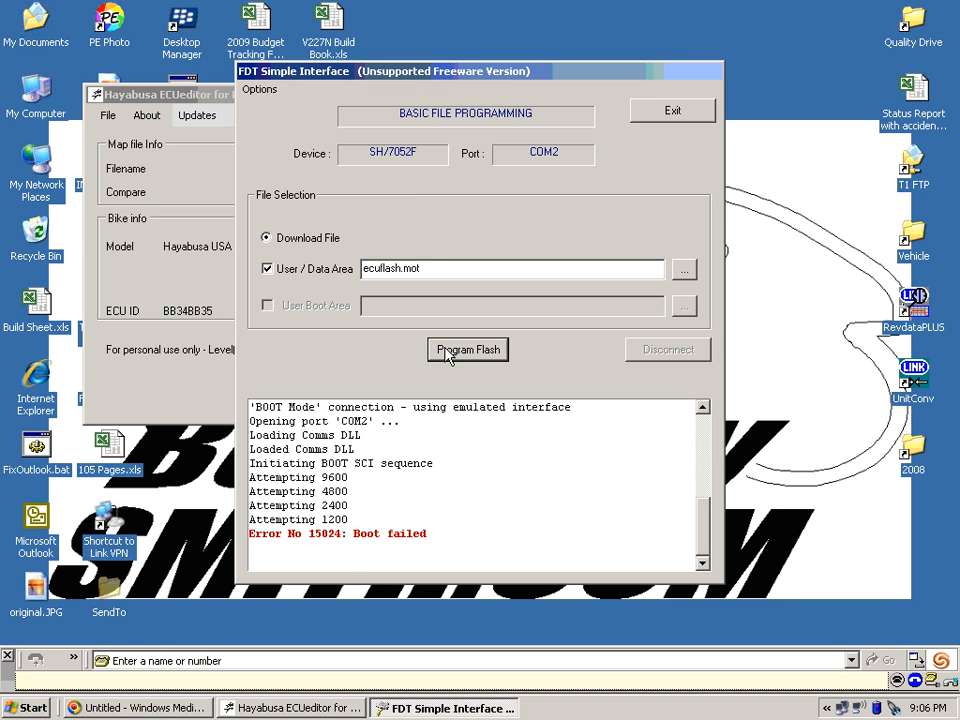
click(447, 352)
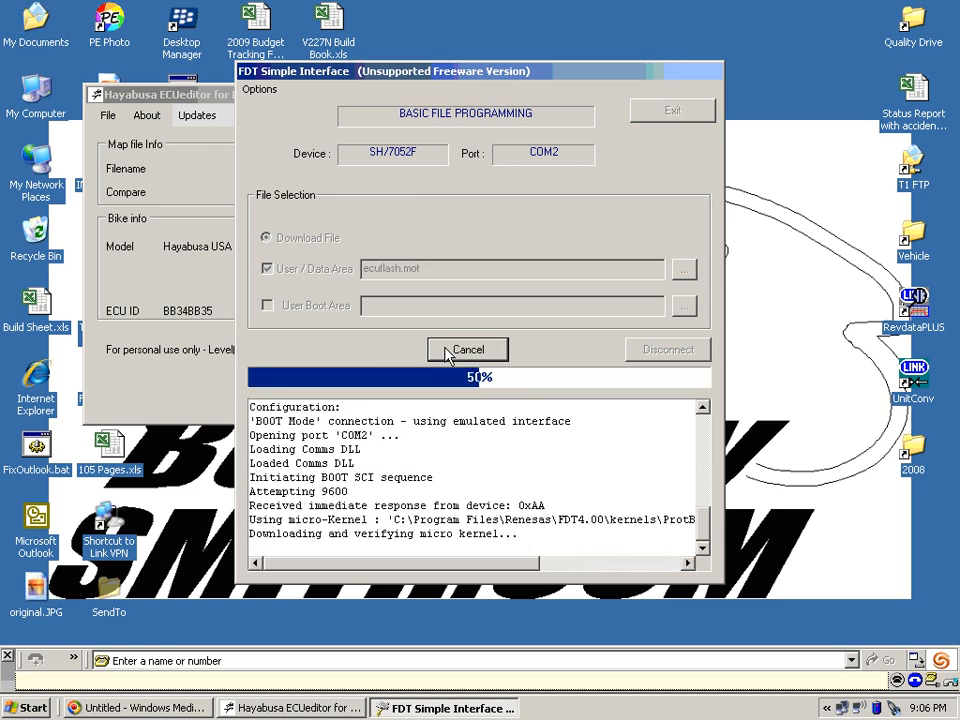